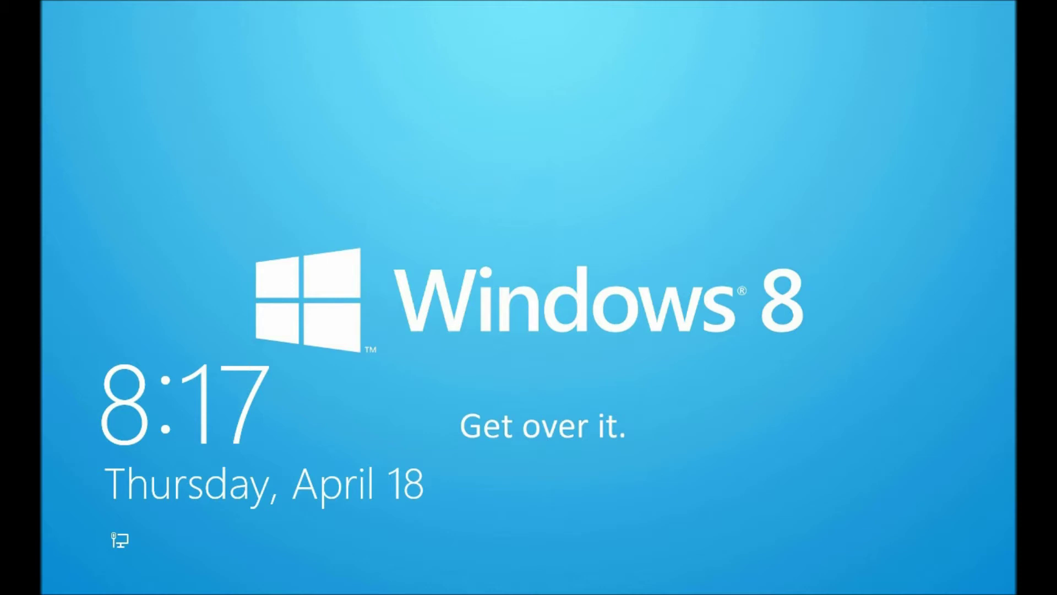
Step: Sign in to the Maintenance Admin account with its password and go to the desktop
left_click(810, 439)
left_click(663, 262)
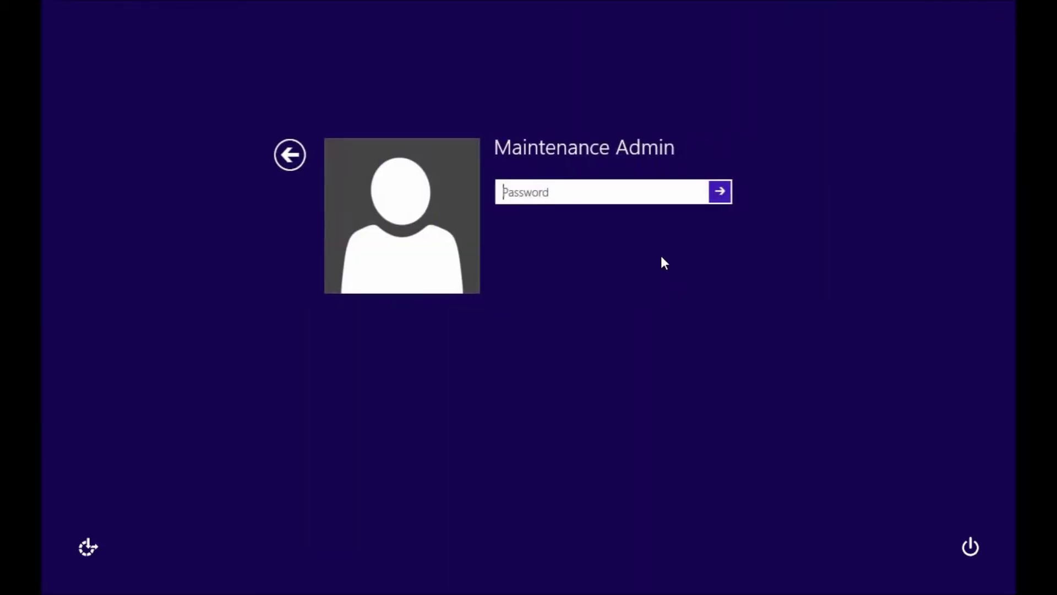
type("************")
key("Return")
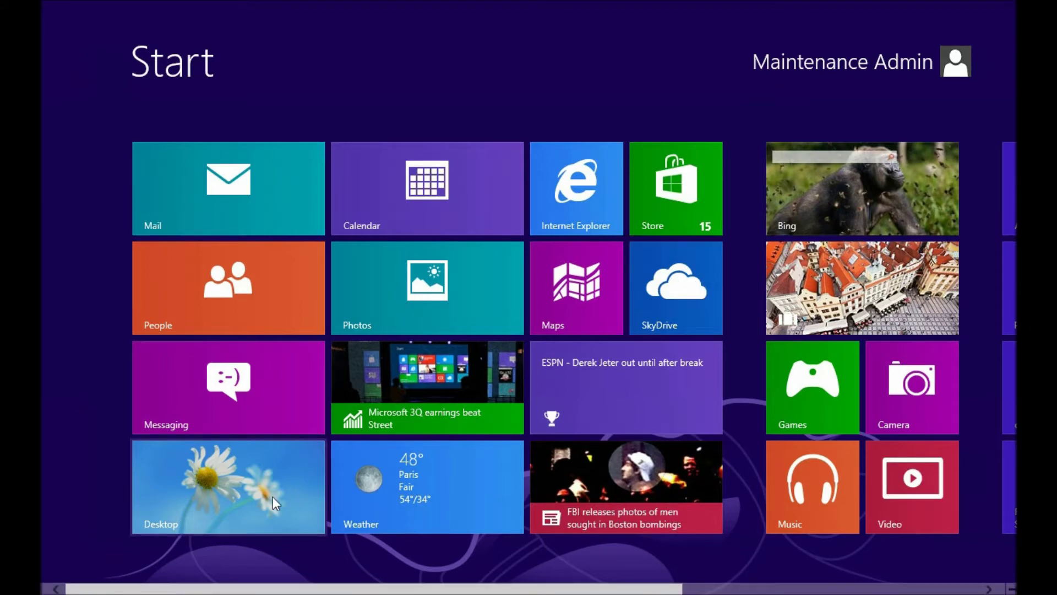
left_click(239, 486)
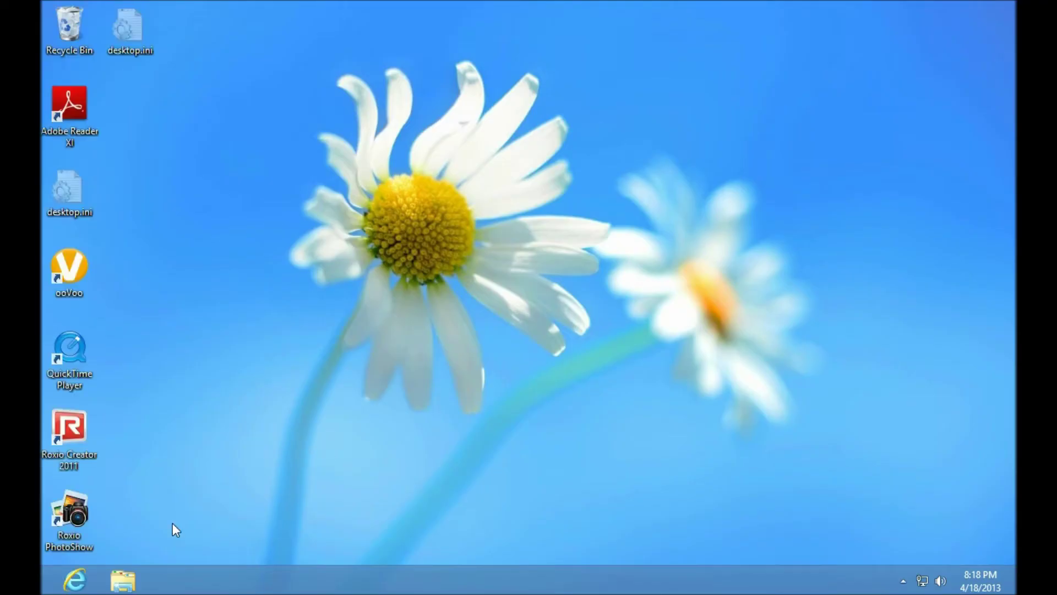
Step: Launch gpedit.msc from the Run prompt and maximize the Local Group Policy Editor window
key("super+r")
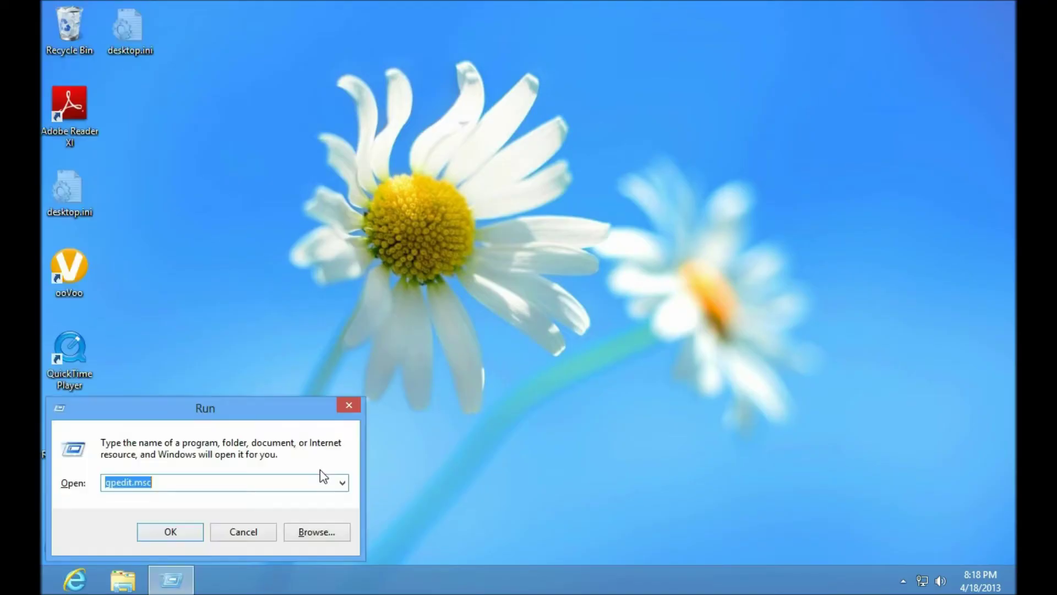
type("gpedit.msc")
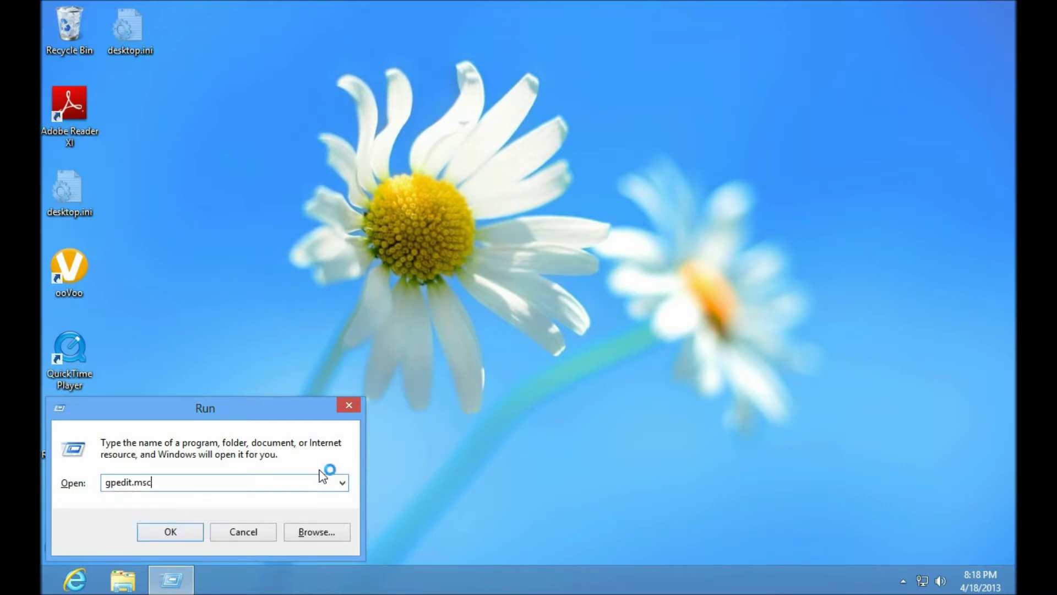
key("Return")
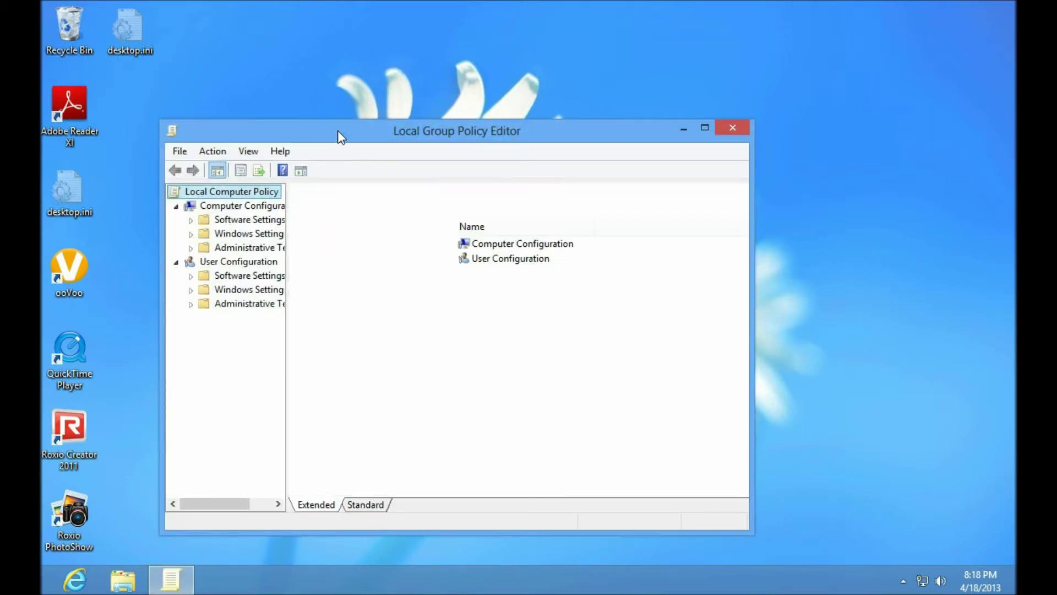
double_click(341, 137)
Step: Widen the tree pane and show Additional Rules under Software Restriction Policies
left_click_drag(160, 215, 269, 205)
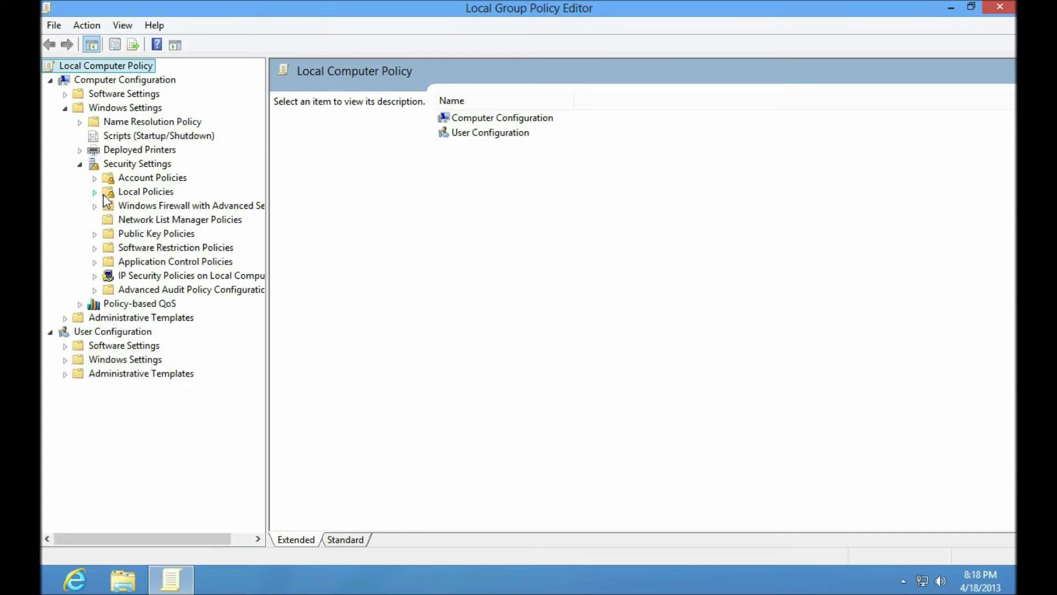
left_click(95, 249)
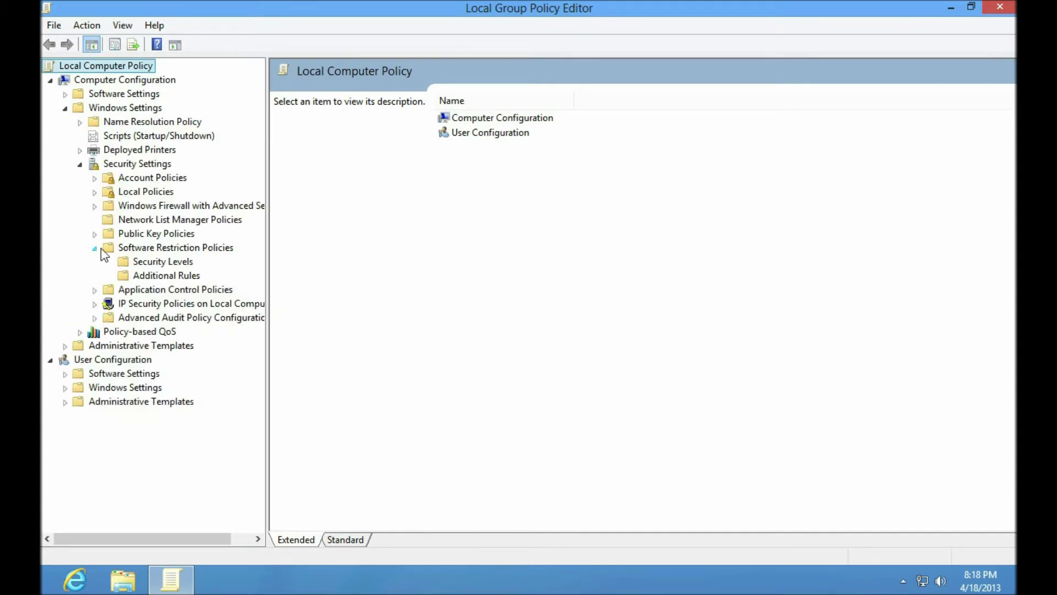
left_click(164, 273)
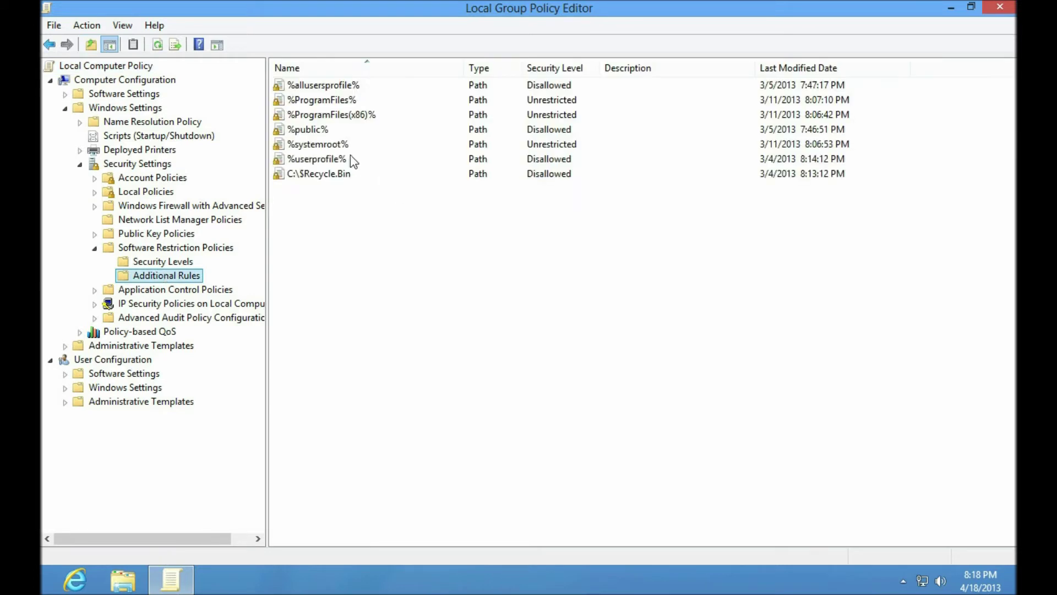
Step: Go through the seven path rules, from %public% to C:\$Recycle.Bin, then display Security Levels
left_click(312, 131)
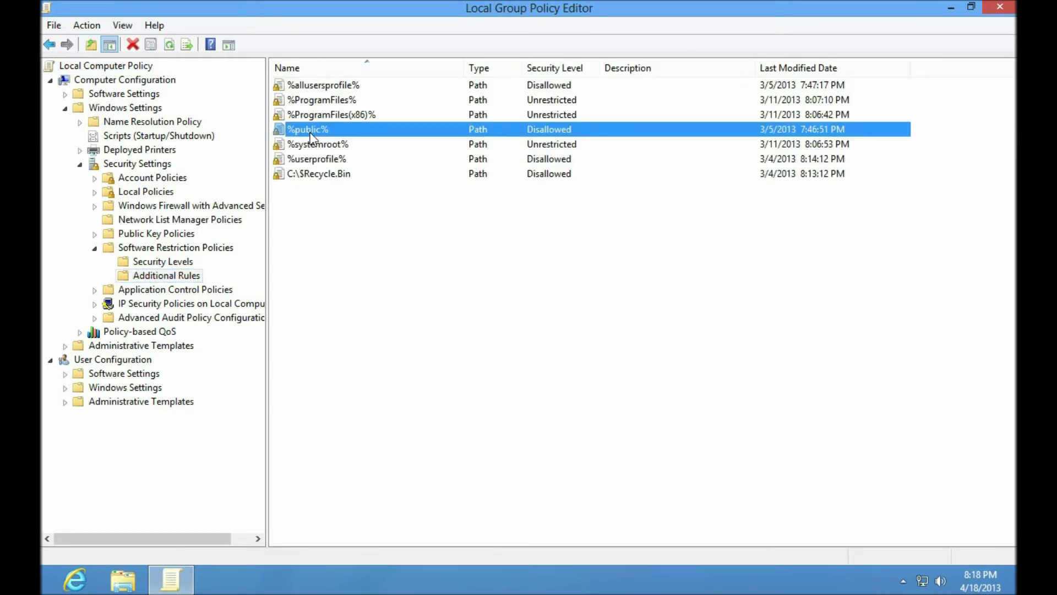
left_click(348, 100)
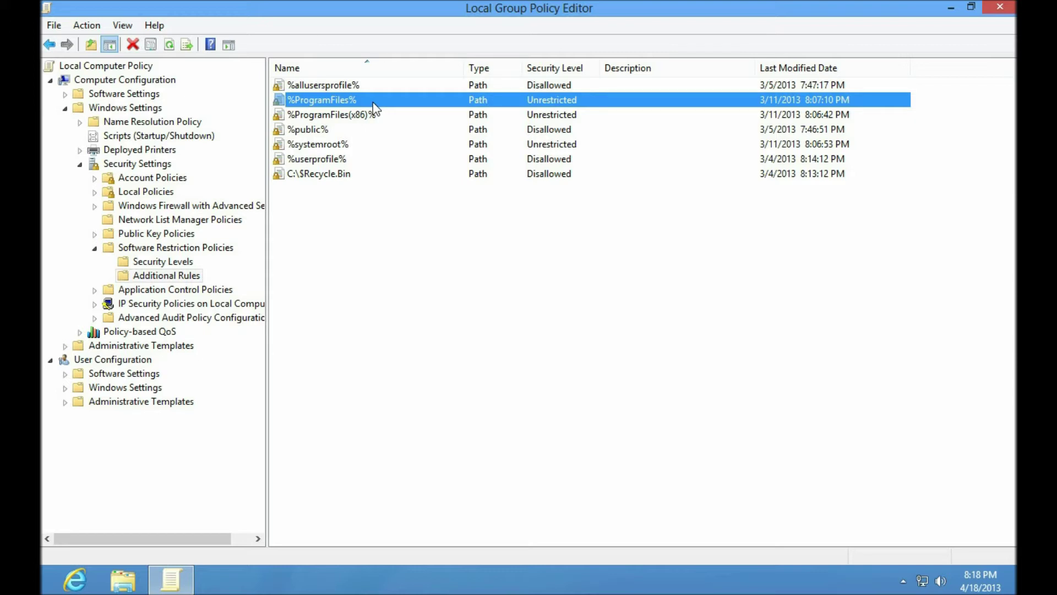
left_click(399, 117)
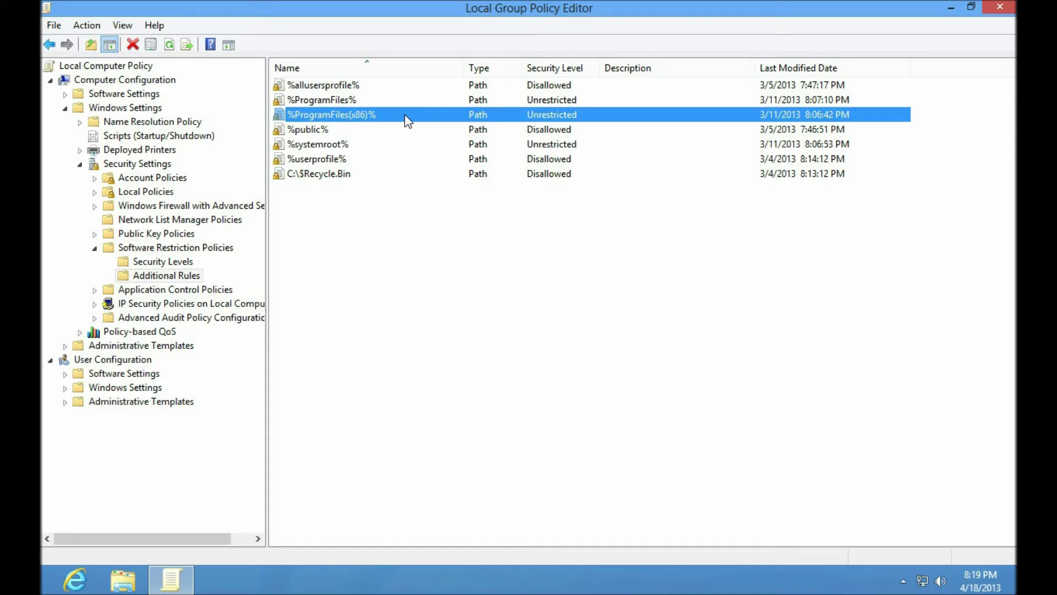
left_click(370, 146)
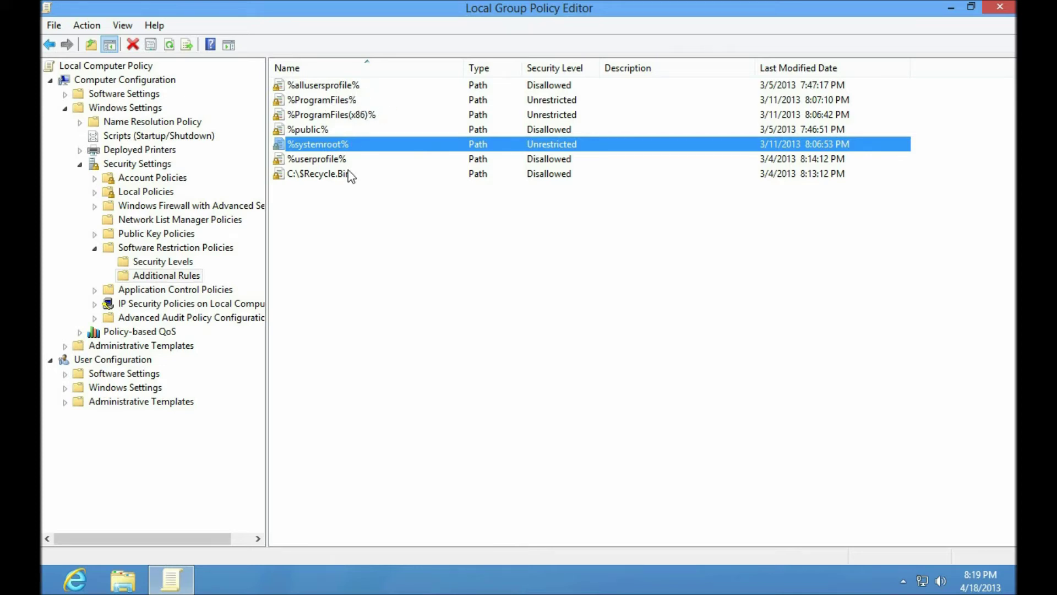
left_click(368, 160)
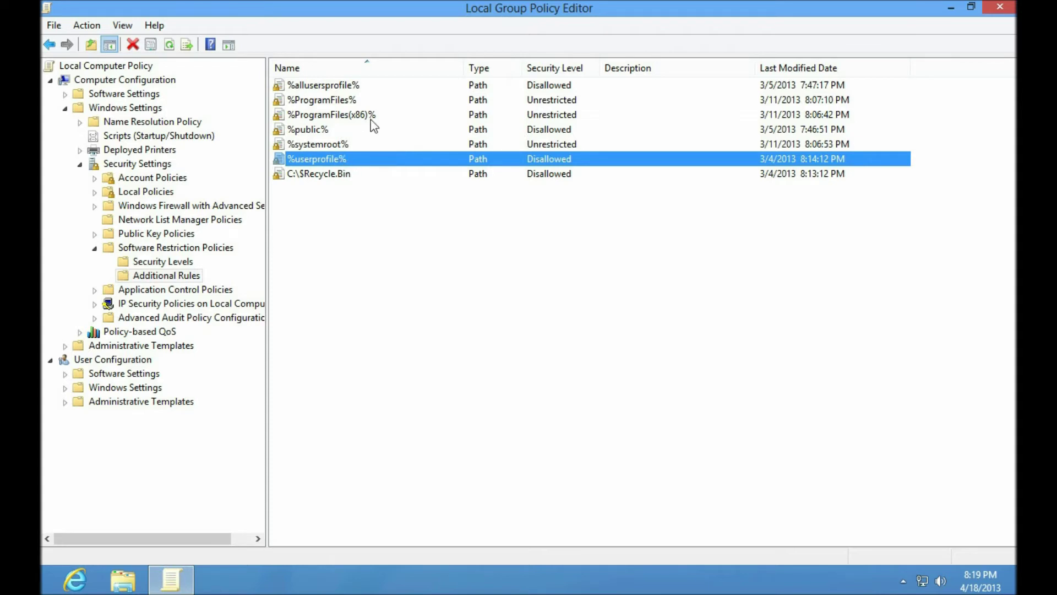
left_click(365, 87)
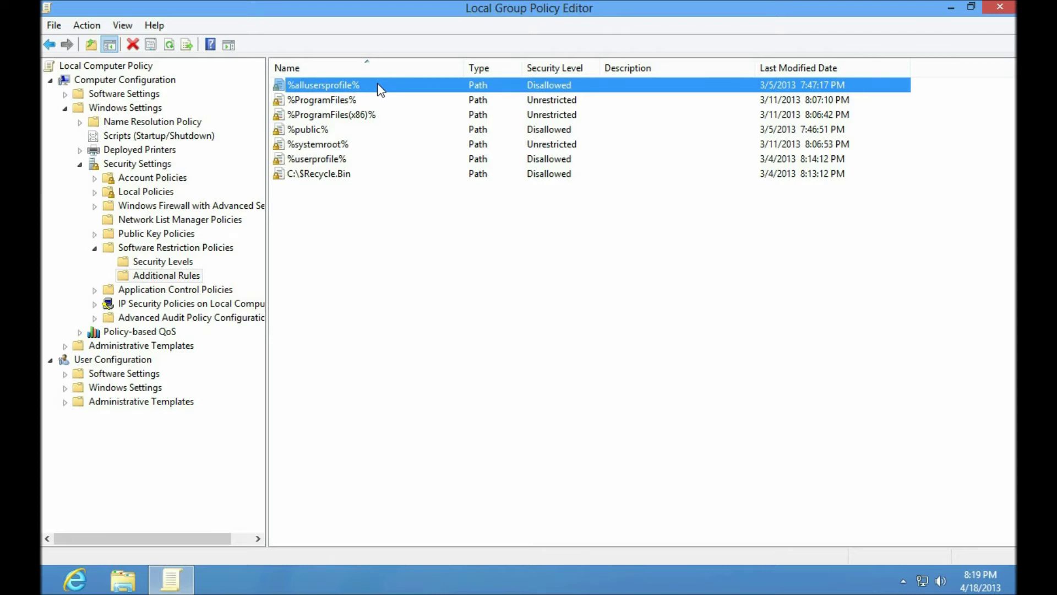
left_click(355, 174)
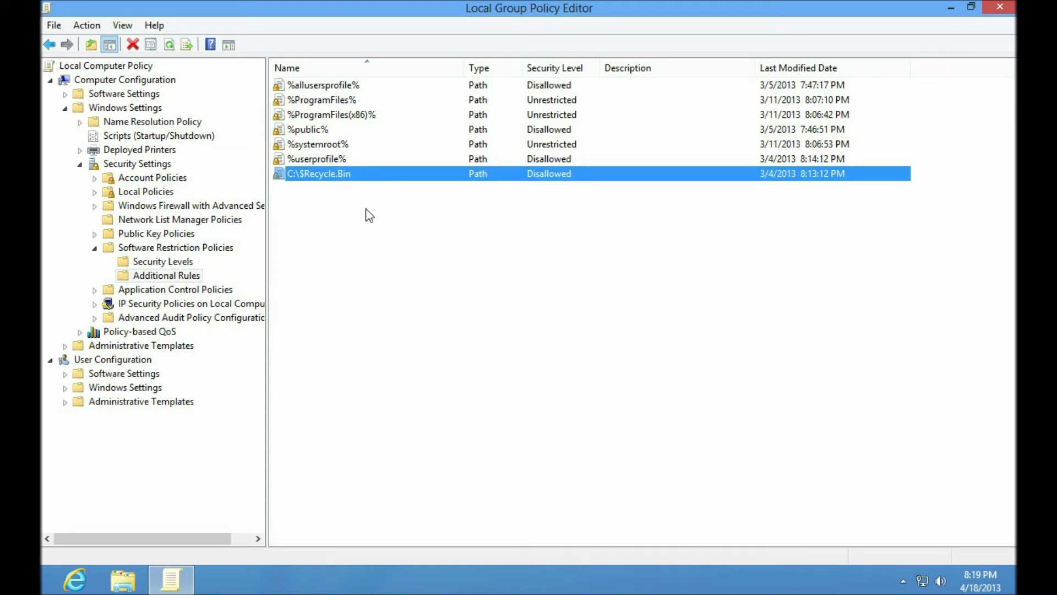
left_click(174, 260)
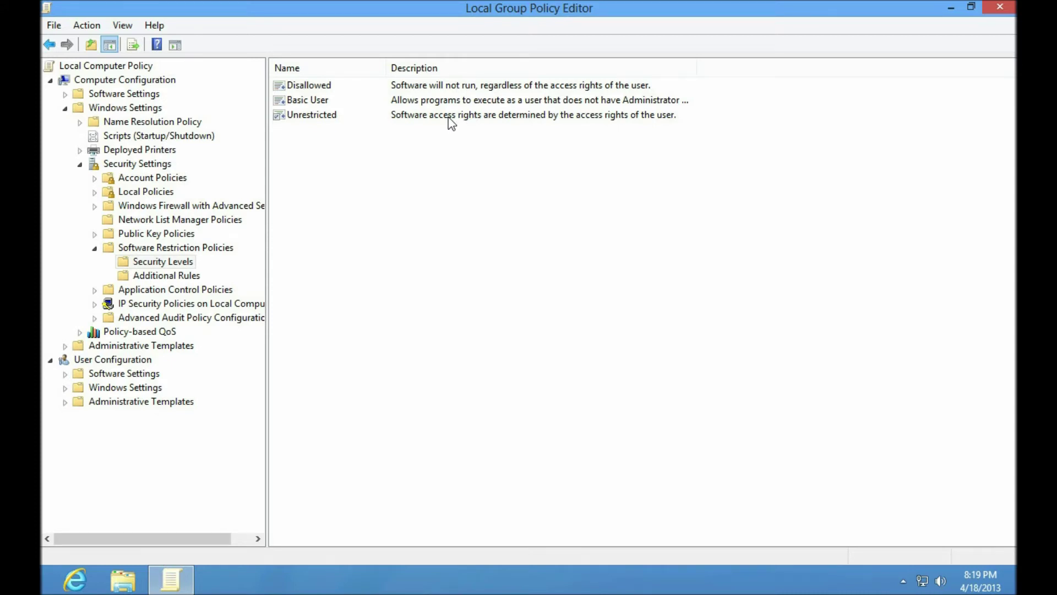
Step: Set Disallowed as the default security level, accept the warning, and return to Additional Rules
left_click(317, 88)
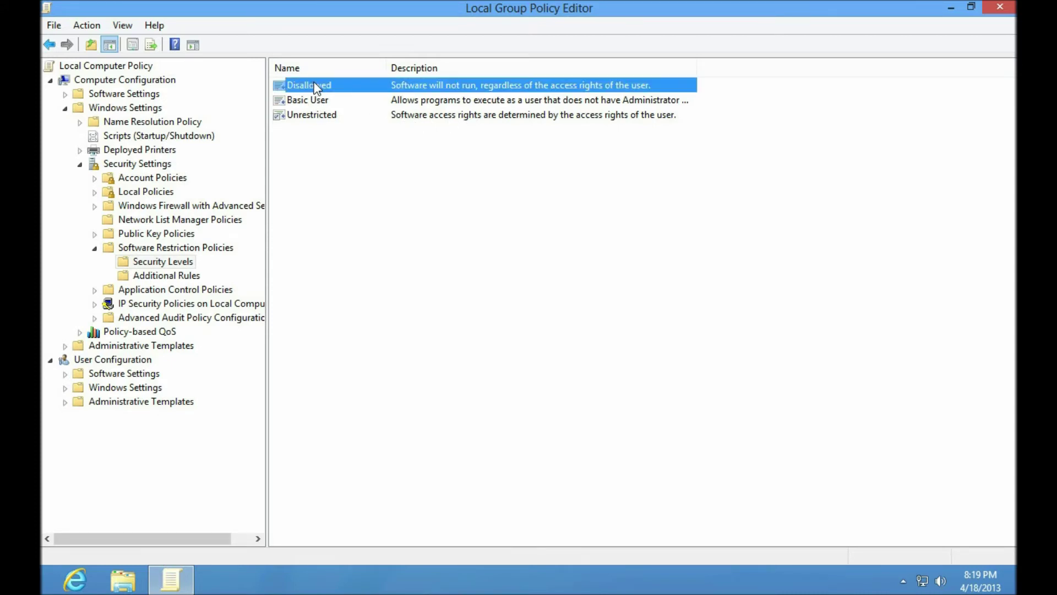
right_click(317, 88)
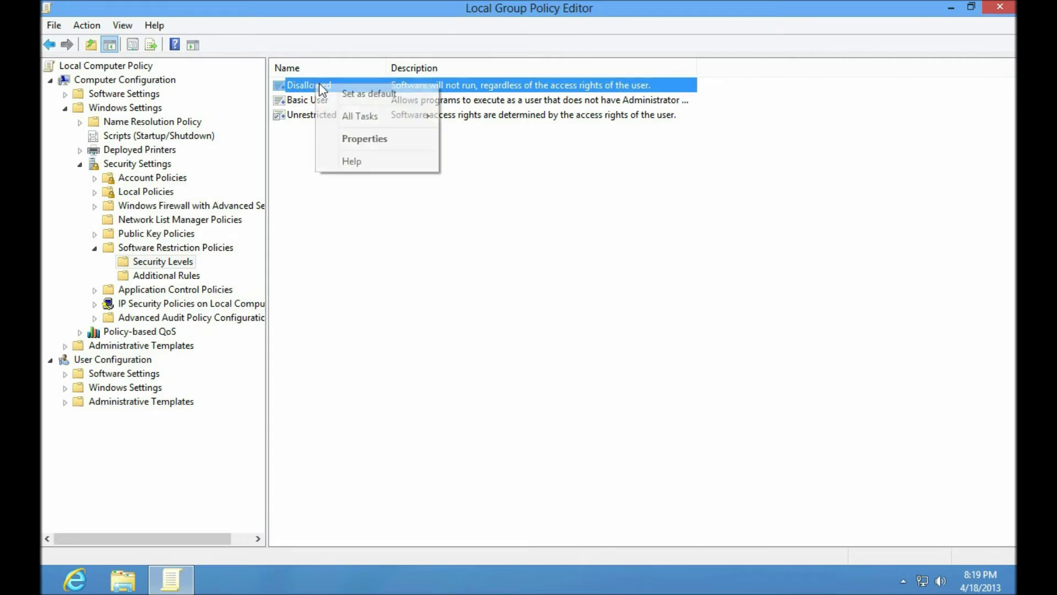
left_click(365, 97)
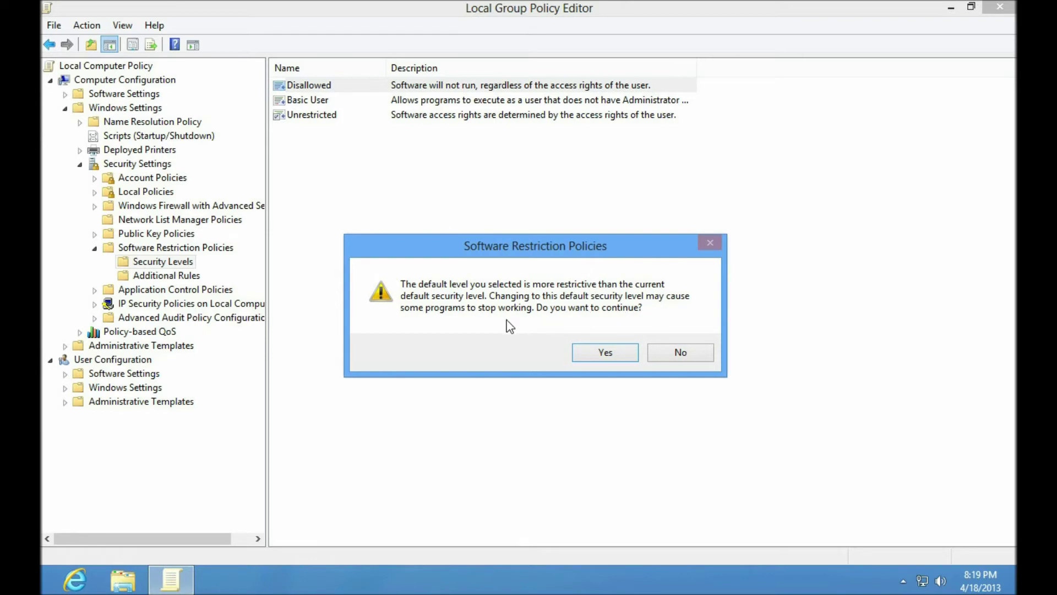
left_click(611, 351)
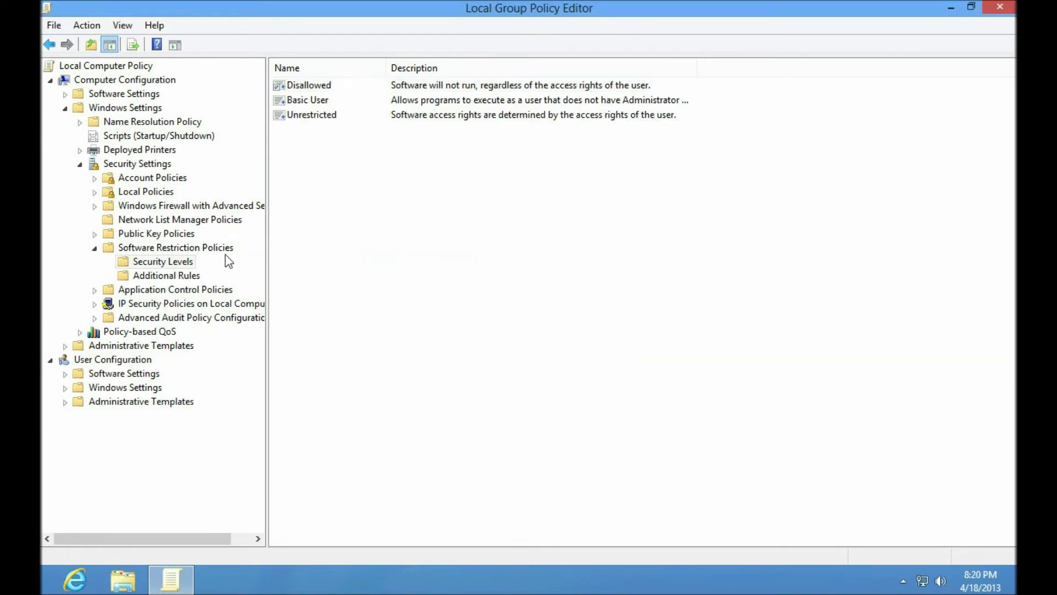
left_click(187, 280)
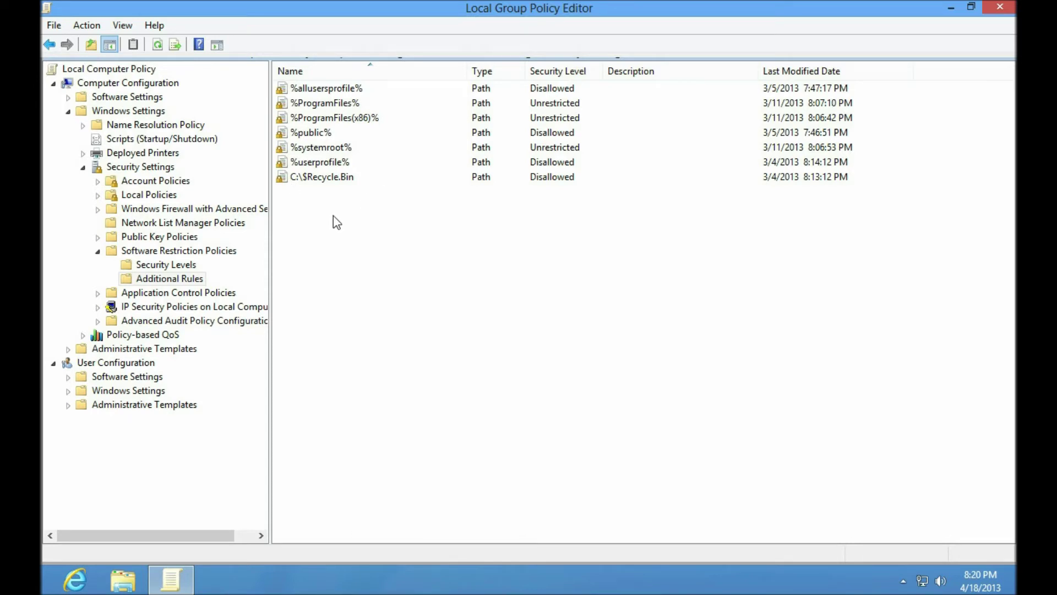
Step: Close the policy editor and sign out of the administrator account from the Start screen
left_click(999, 7)
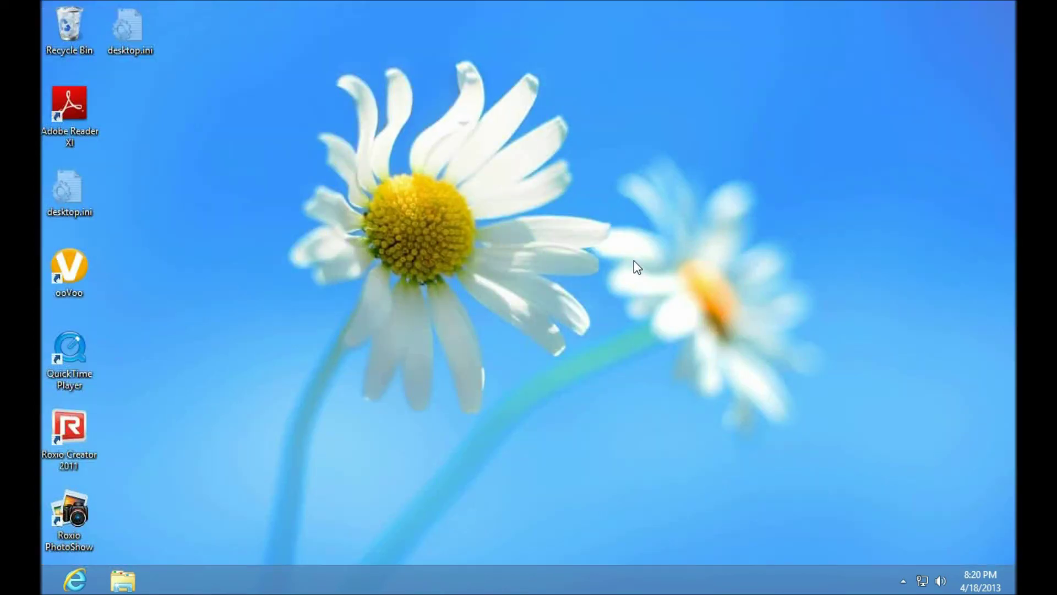
key("super")
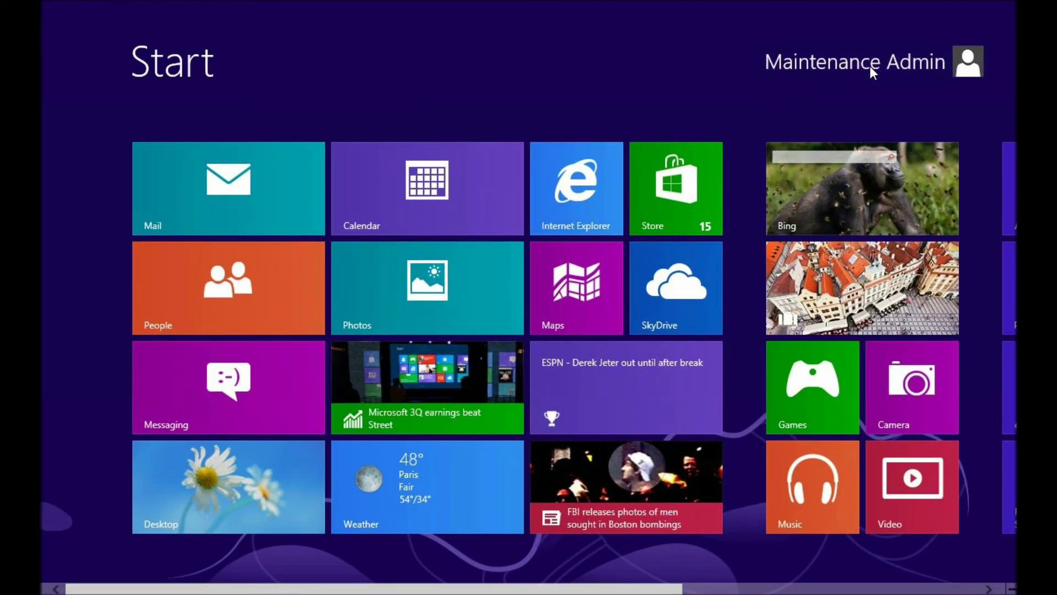
left_click(870, 66)
left_click(830, 168)
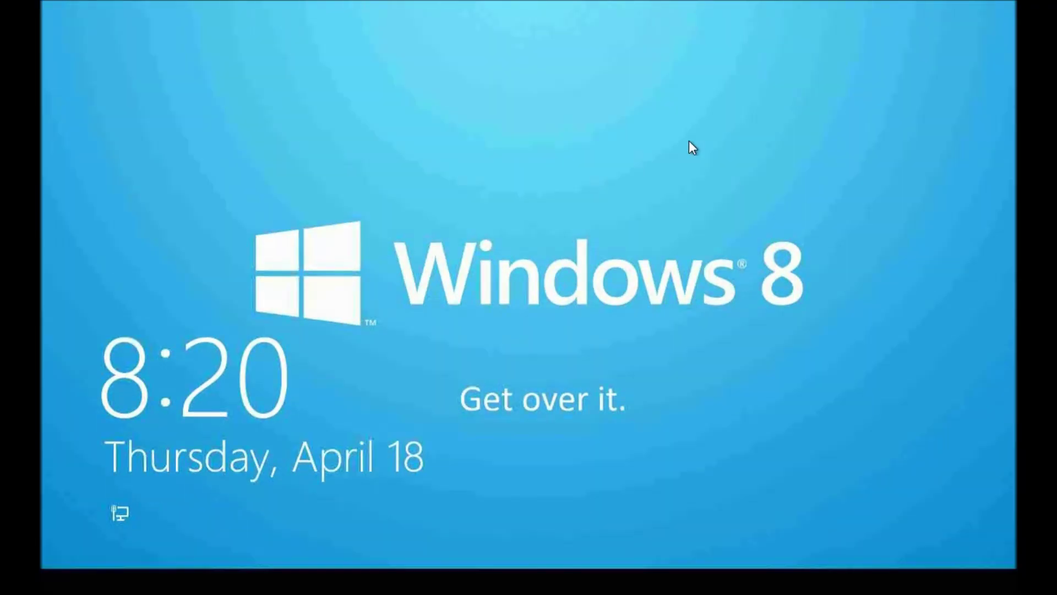
Step: Sign in to the standard user's account with its password
left_click(689, 141)
left_click(459, 212)
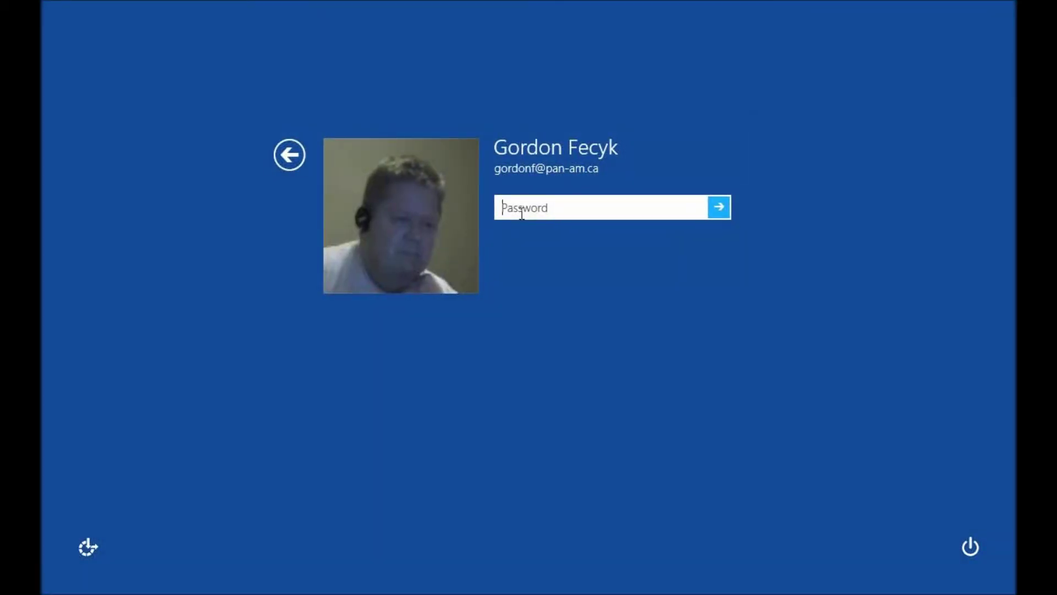
type("••••••••••••")
key("Return")
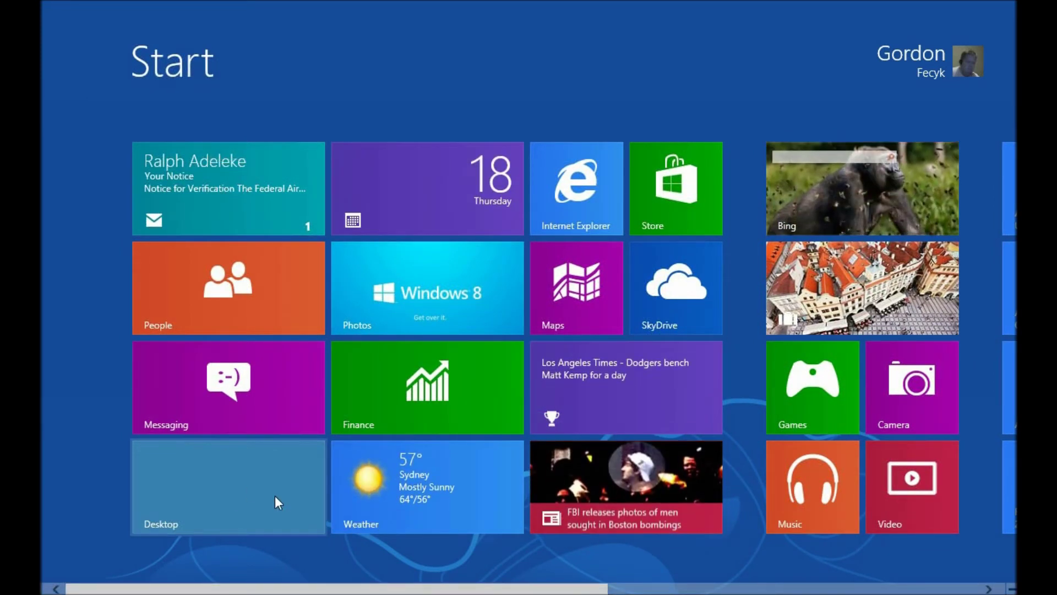
Step: Open File Explorer on the desktop and browse to E:\ProcessMonitor
left_click(232, 493)
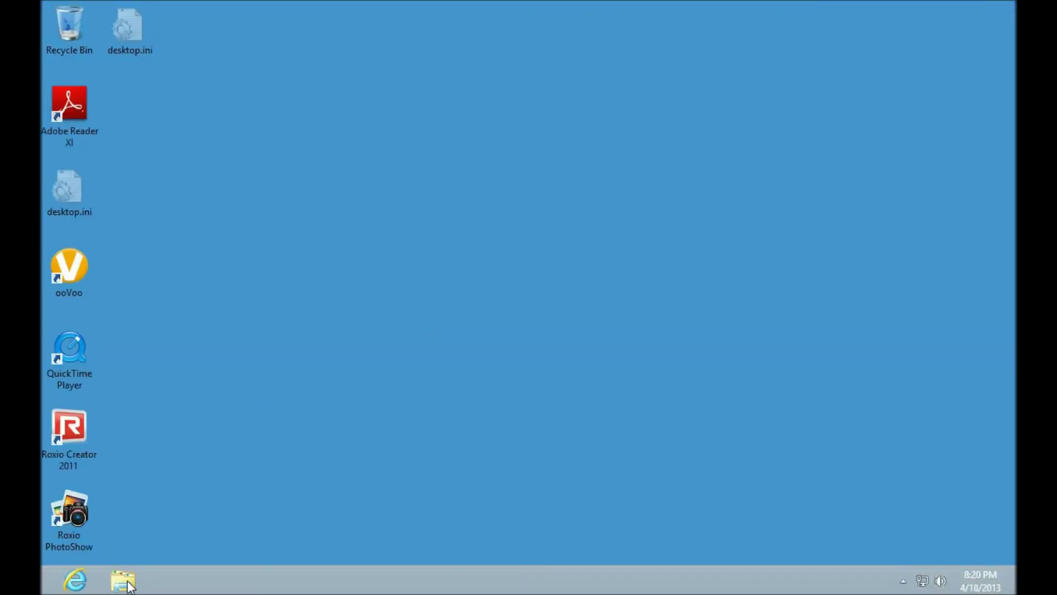
left_click(129, 585)
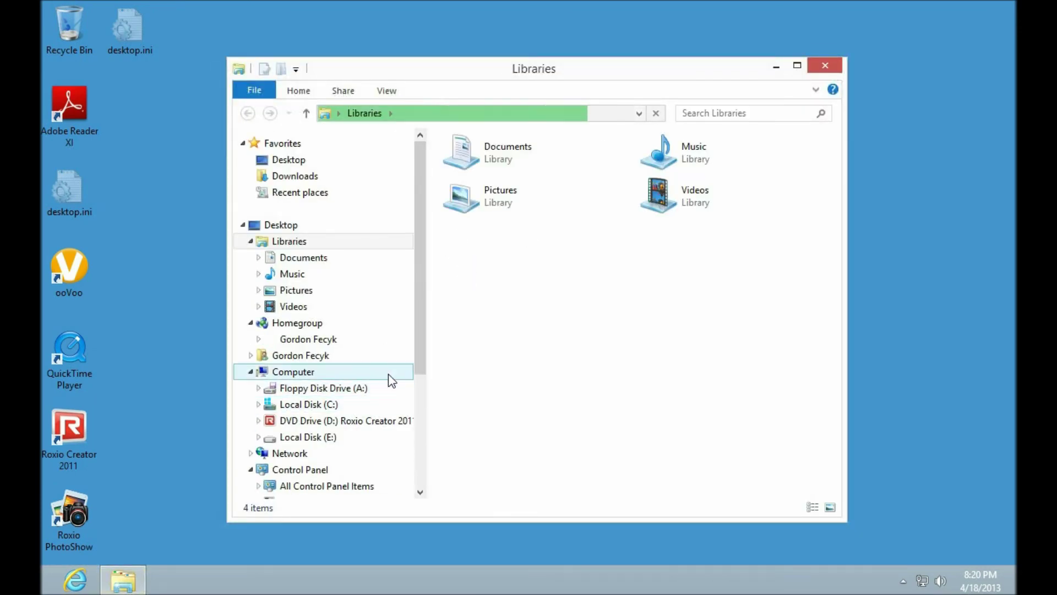
left_click(352, 436)
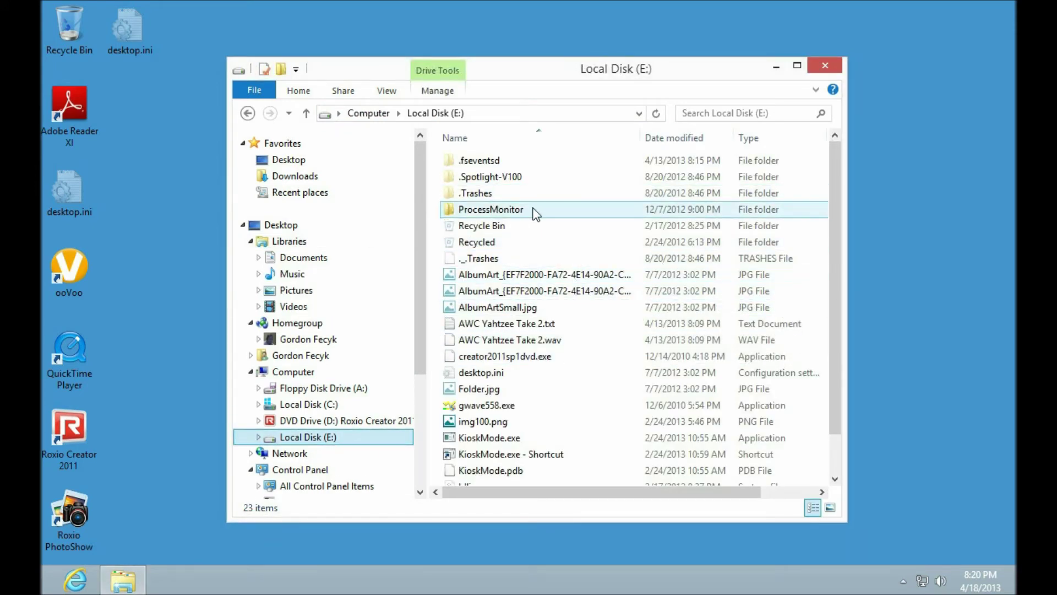
double_click(533, 210)
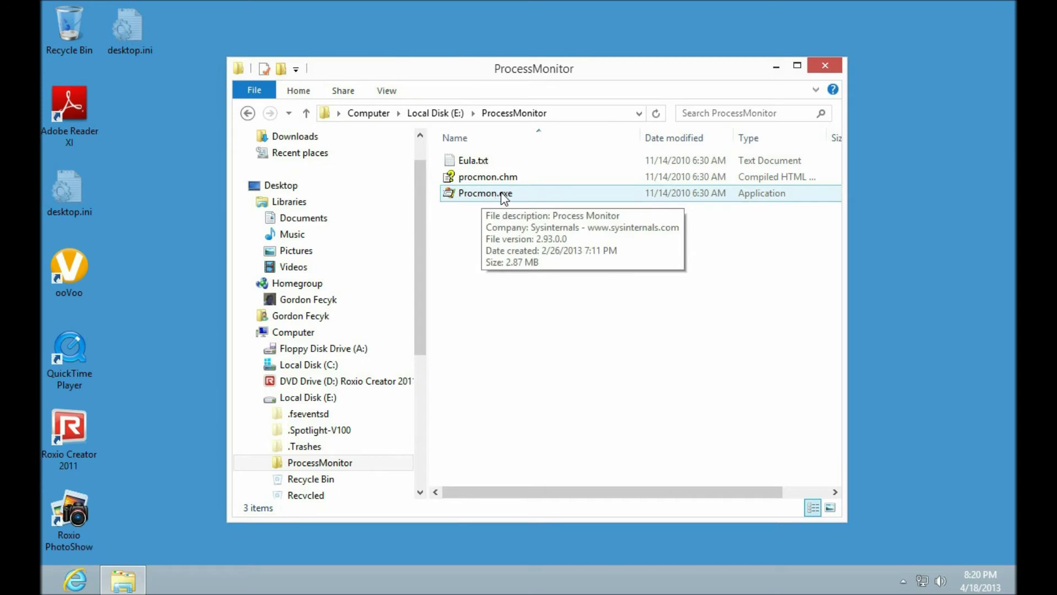
Step: Try launching Procmon.exe as the standard user and dismiss the administrator-blocked error
double_click(501, 194)
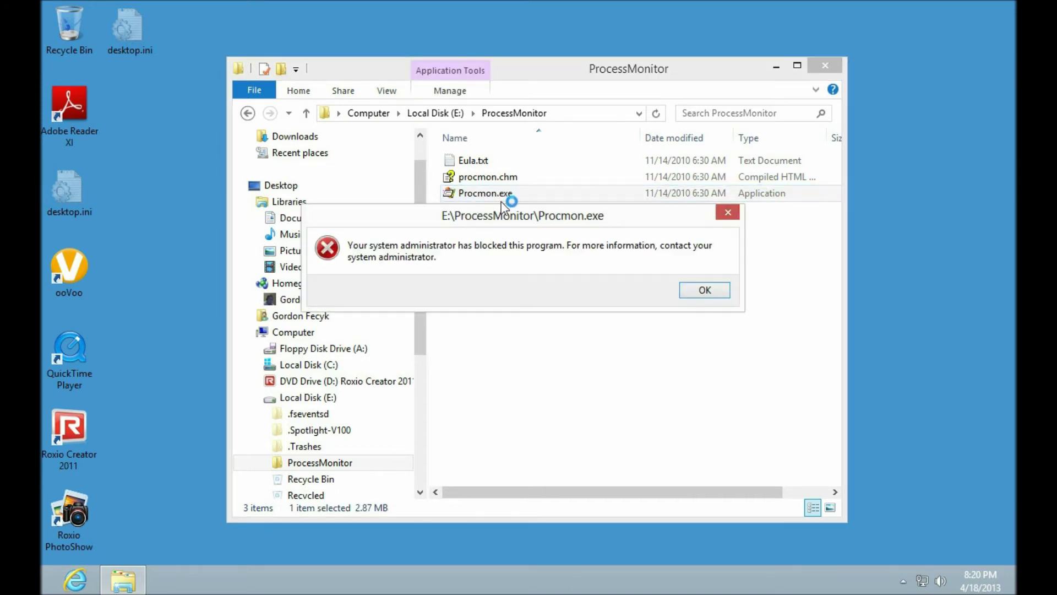
left_click(704, 291)
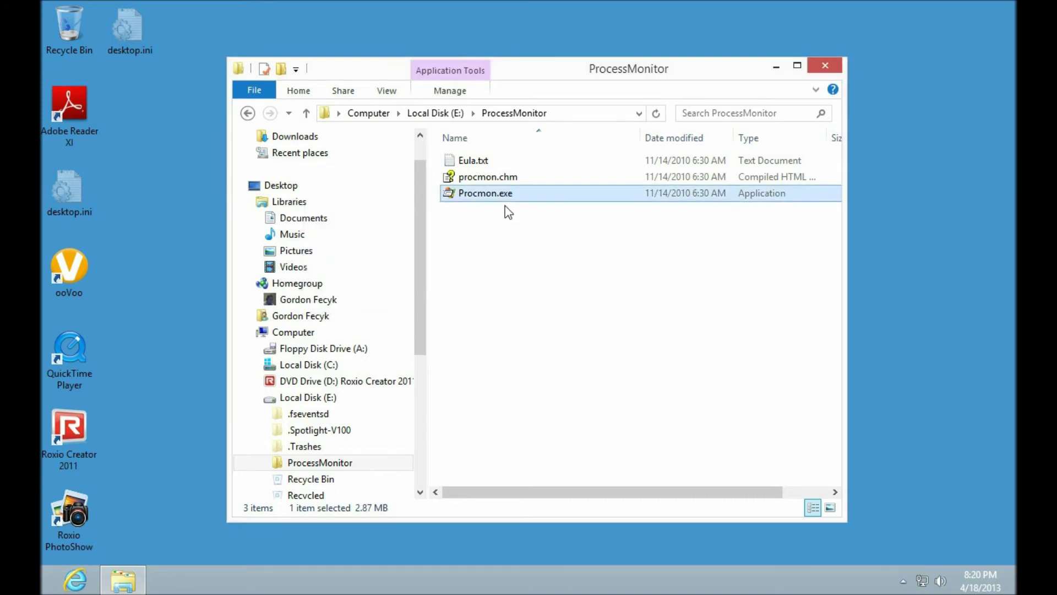
right_click(492, 197)
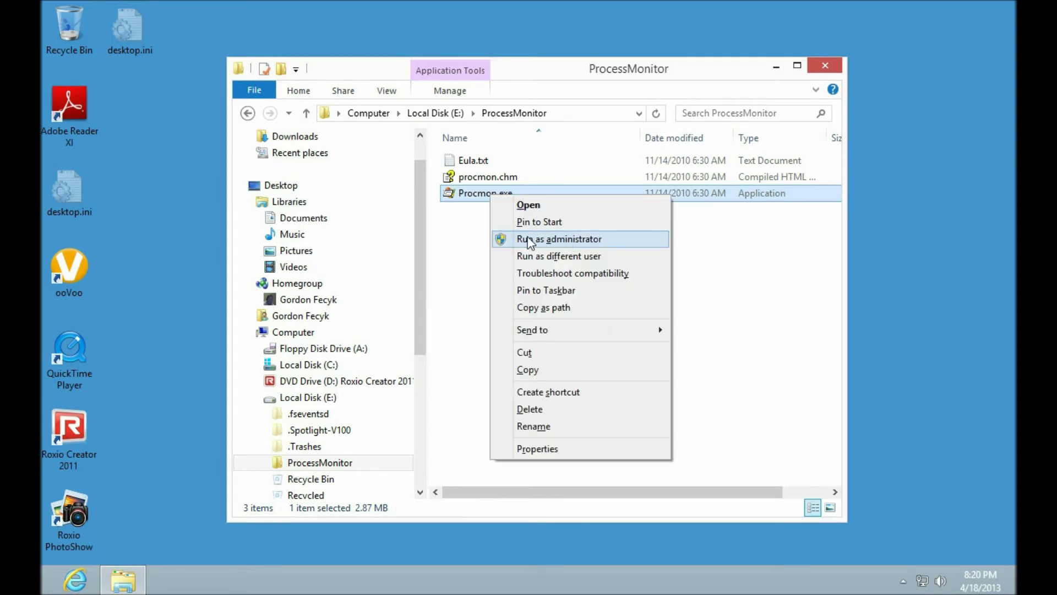
Step: Run Procmon.exe as administrator, approving it with the admin password
left_click(570, 238)
right_click(483, 196)
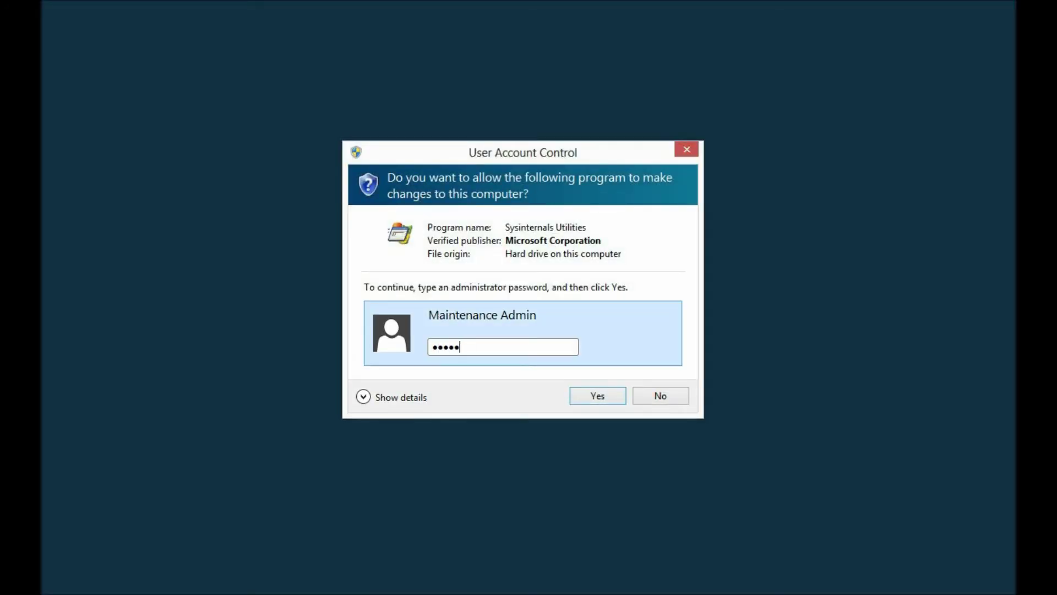
key("Return")
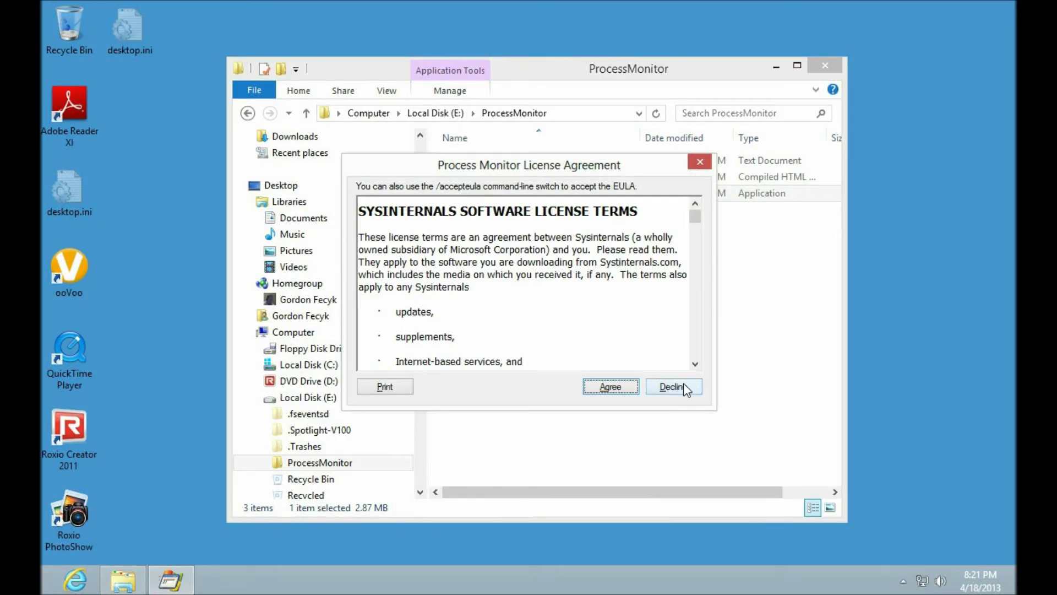
Step: Decline the Process Monitor license and open the Roxio Creator 2011 DVD Drive (D:)
left_click(679, 387)
left_click(699, 347)
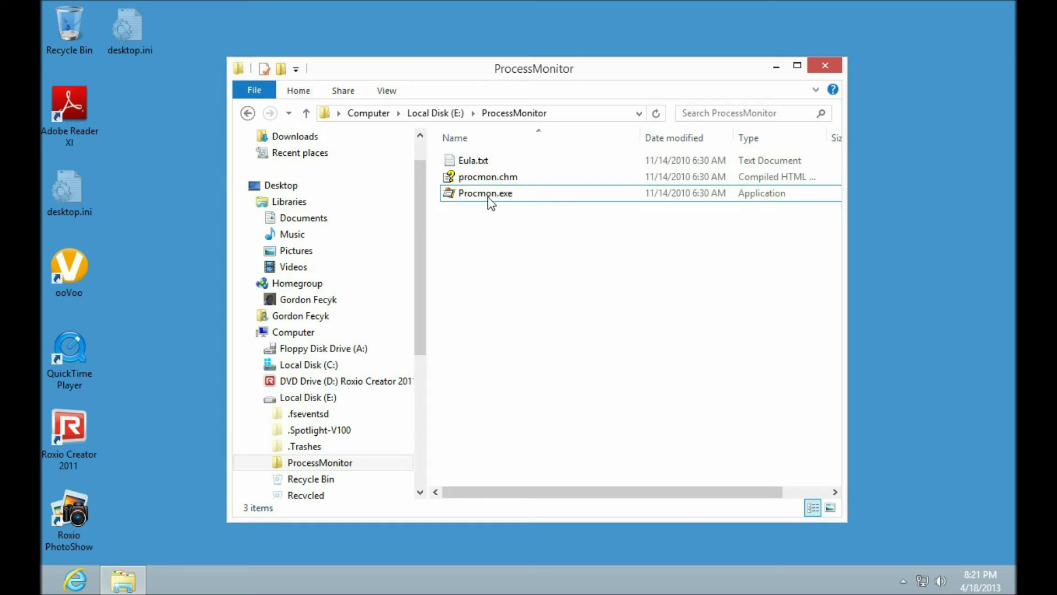
left_click(336, 380)
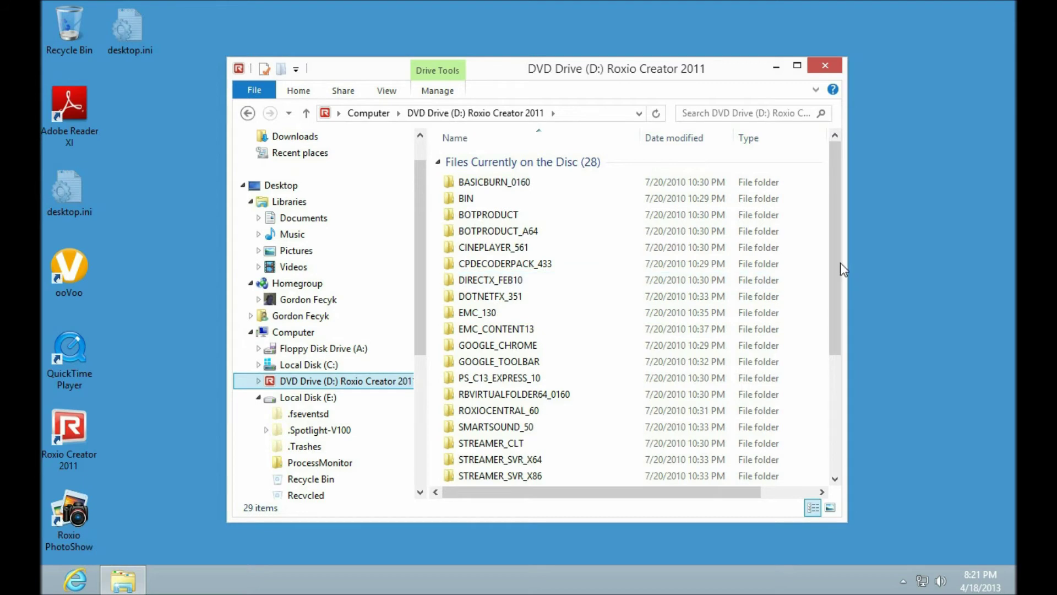
Step: Run setup.exe from the Roxio disc as administrator, cancel its language dialog, and close Explorer
left_click_drag(841, 263, 833, 409)
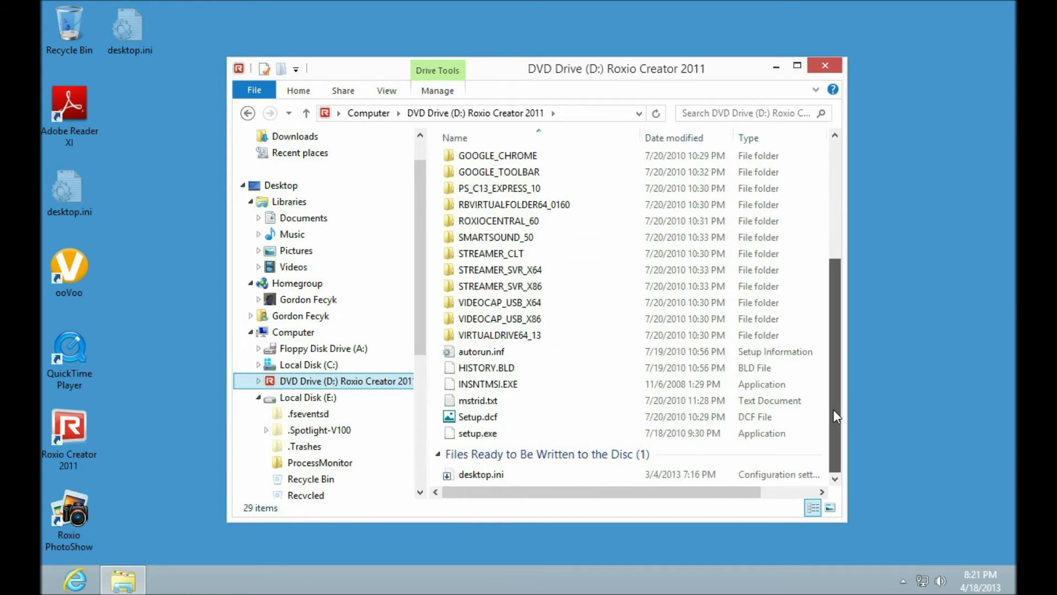
right_click(492, 435)
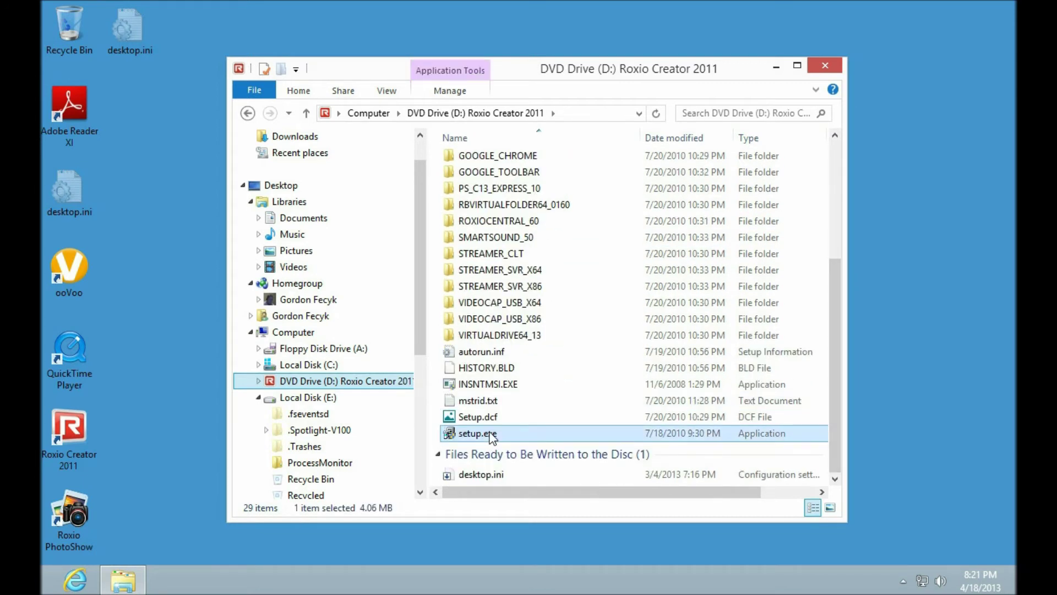
left_click(555, 312)
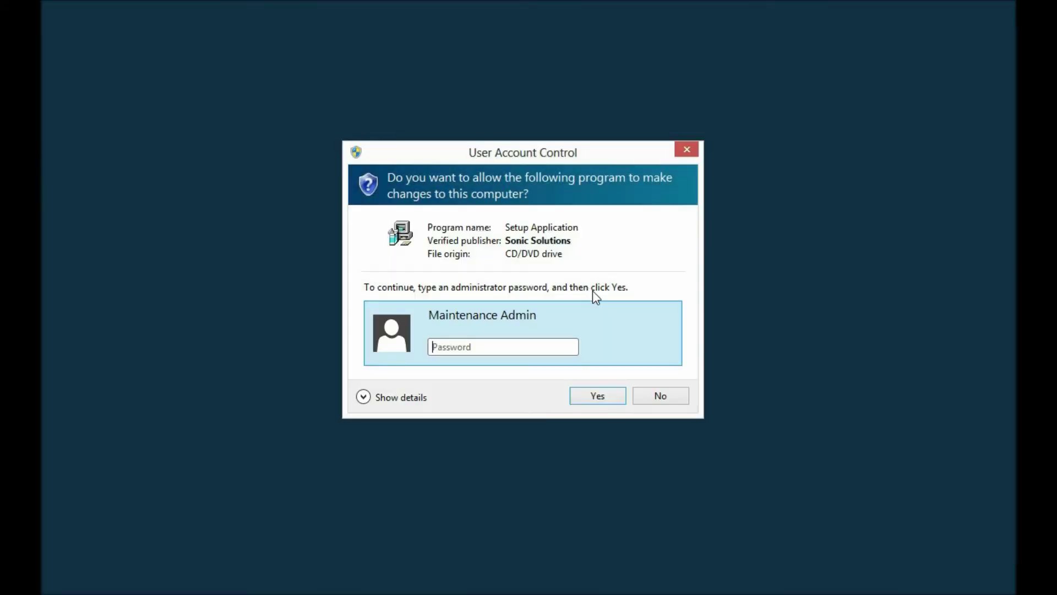
type("•••••••••••••")
key("Return")
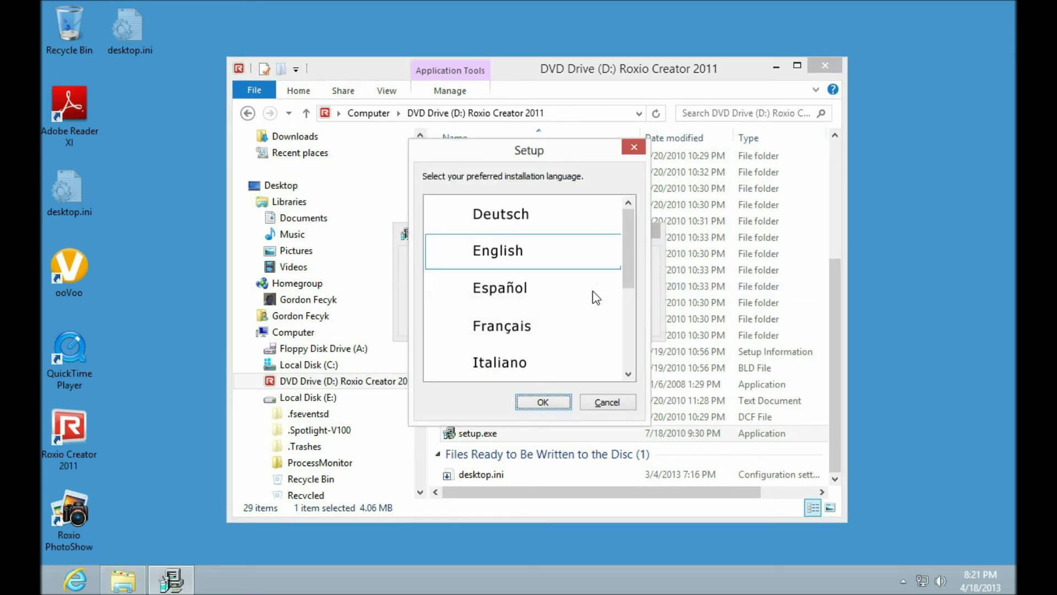
left_click(608, 402)
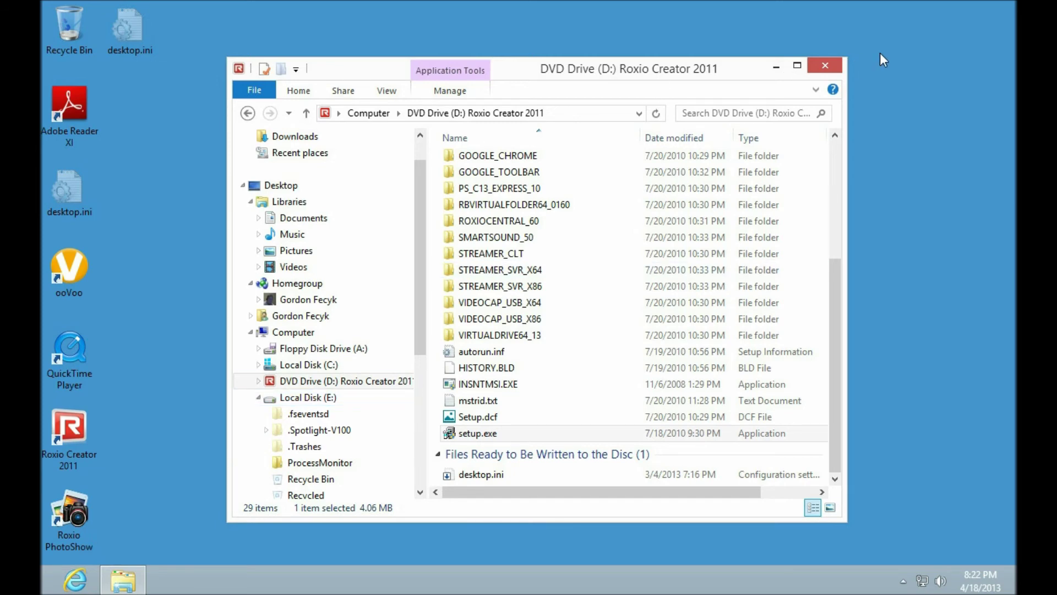
left_click(826, 67)
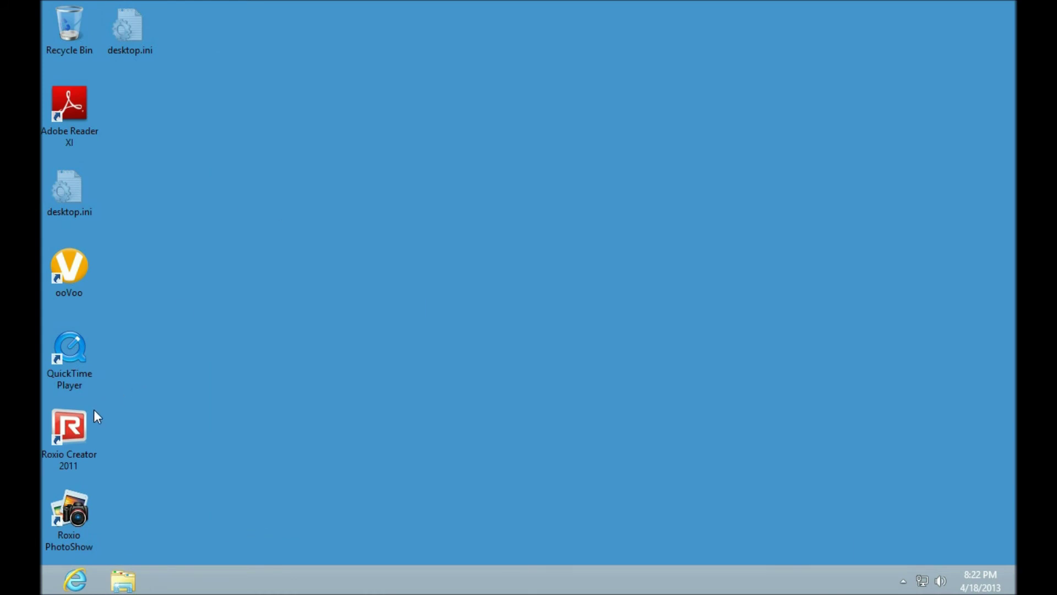
Step: Launch Roxio Creator 2011 from its desktop icon and start Photo > Edit Photos
double_click(78, 432)
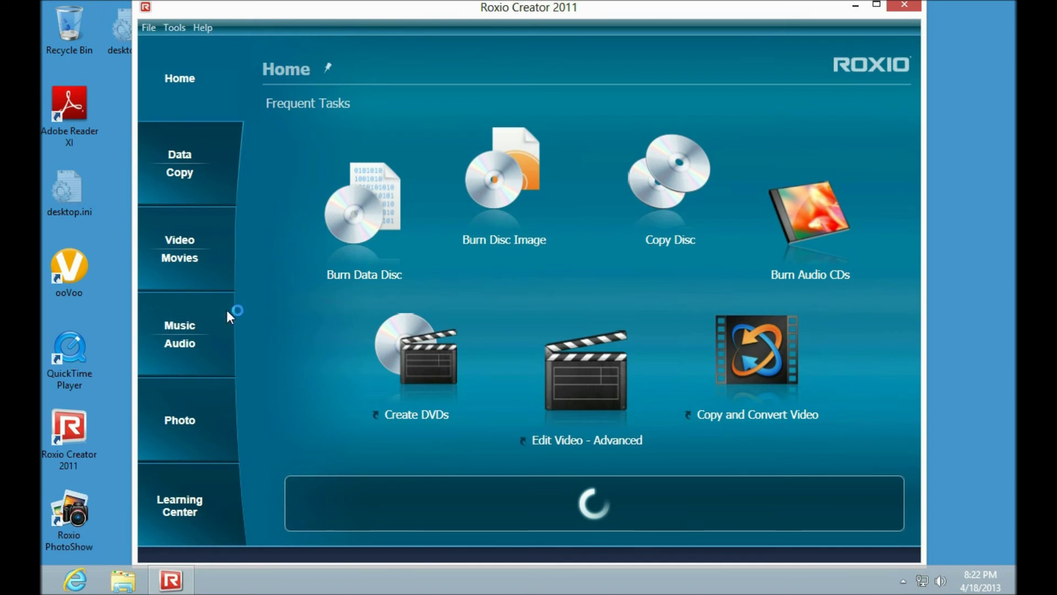
left_click(200, 416)
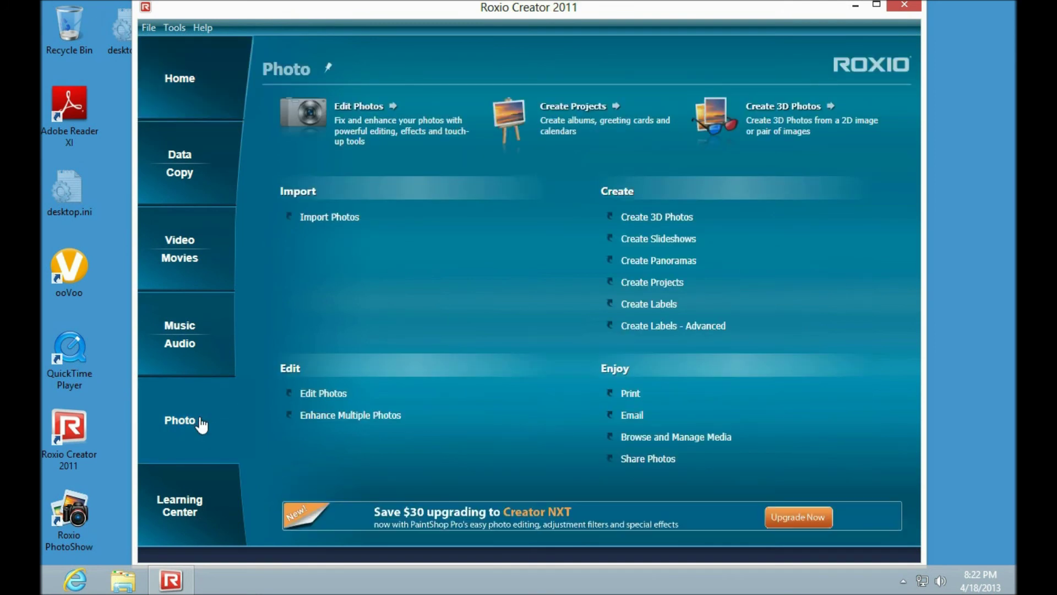
left_click(354, 118)
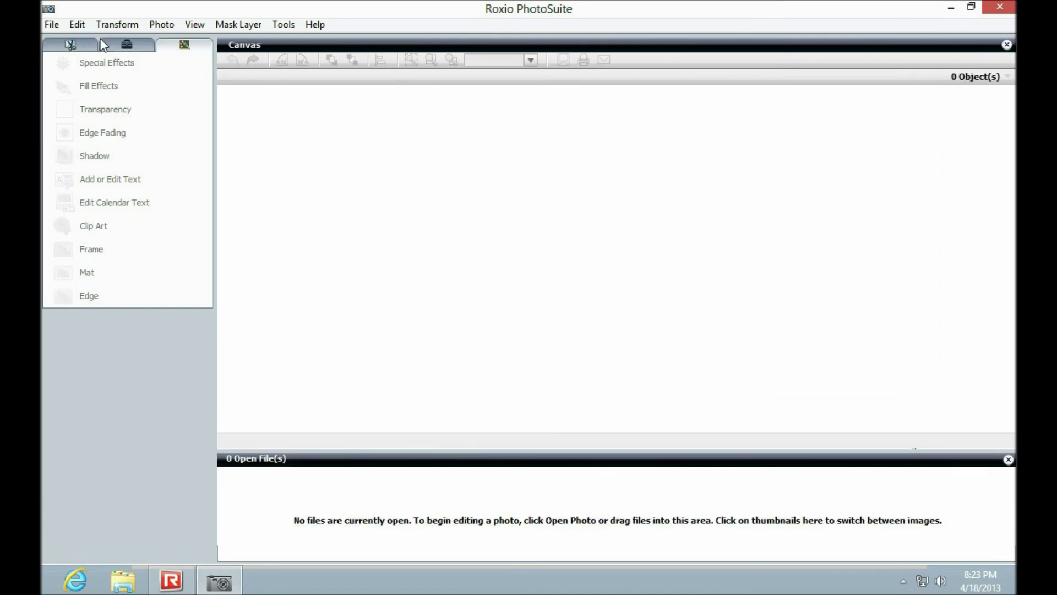
Step: Load the recent photo OldTimey Space Needle.png, then exit PhotoSuite and Roxio Creator 2011
left_click(52, 24)
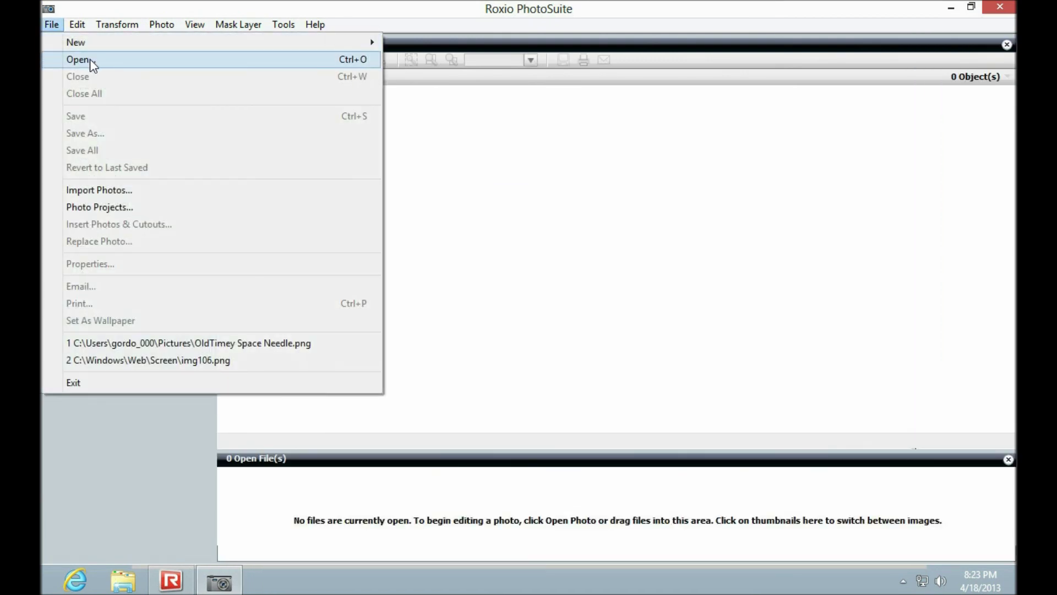
left_click(194, 346)
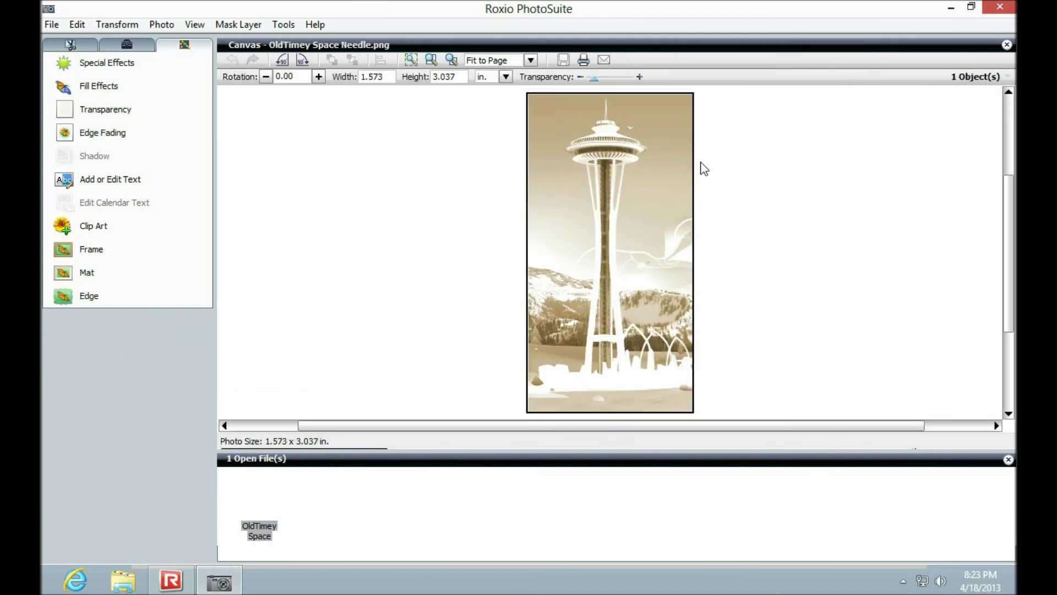
left_click(1000, 9)
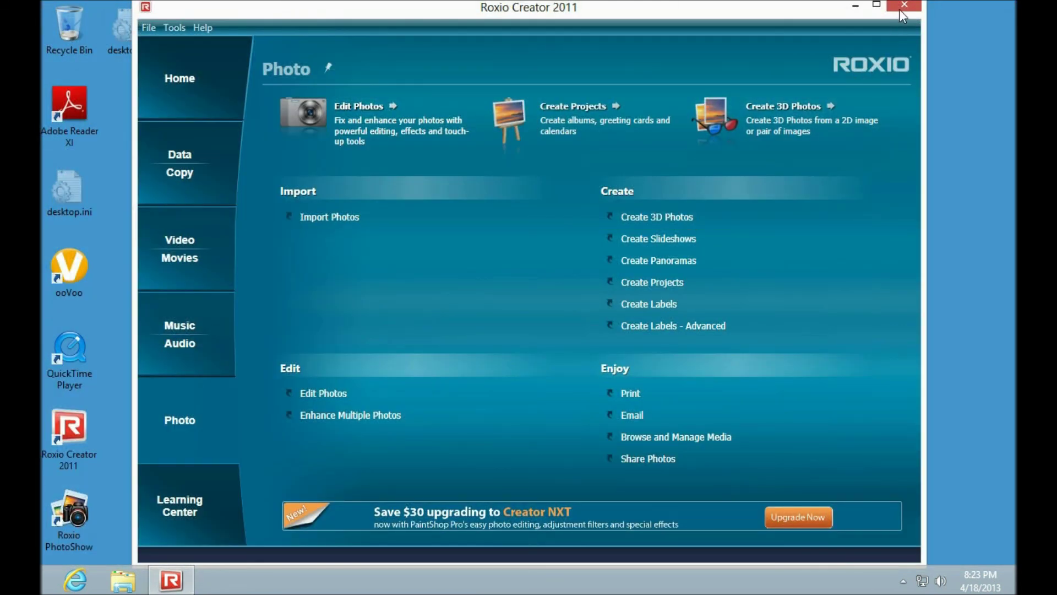
left_click(903, 6)
Step: From the Windows 8 Start screen, sign out of the current user account
left_click(490, 283)
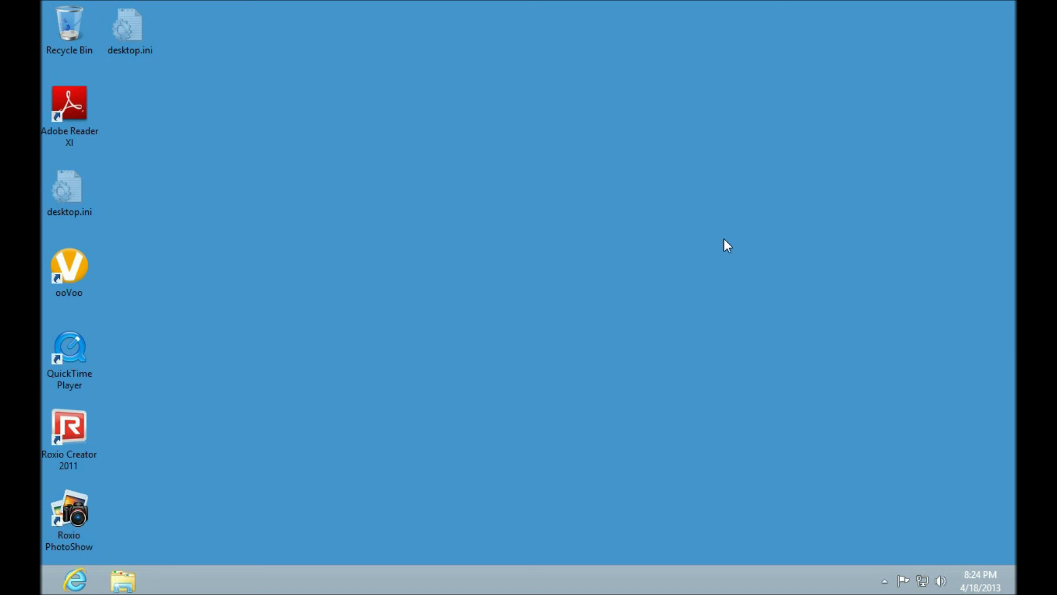
key("super")
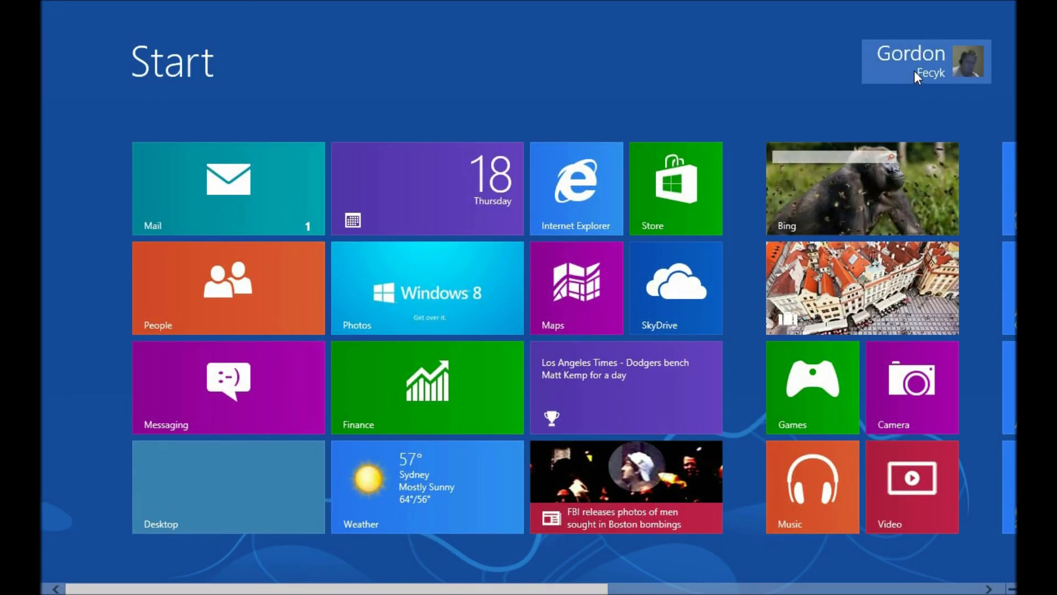
left_click(914, 70)
left_click(847, 168)
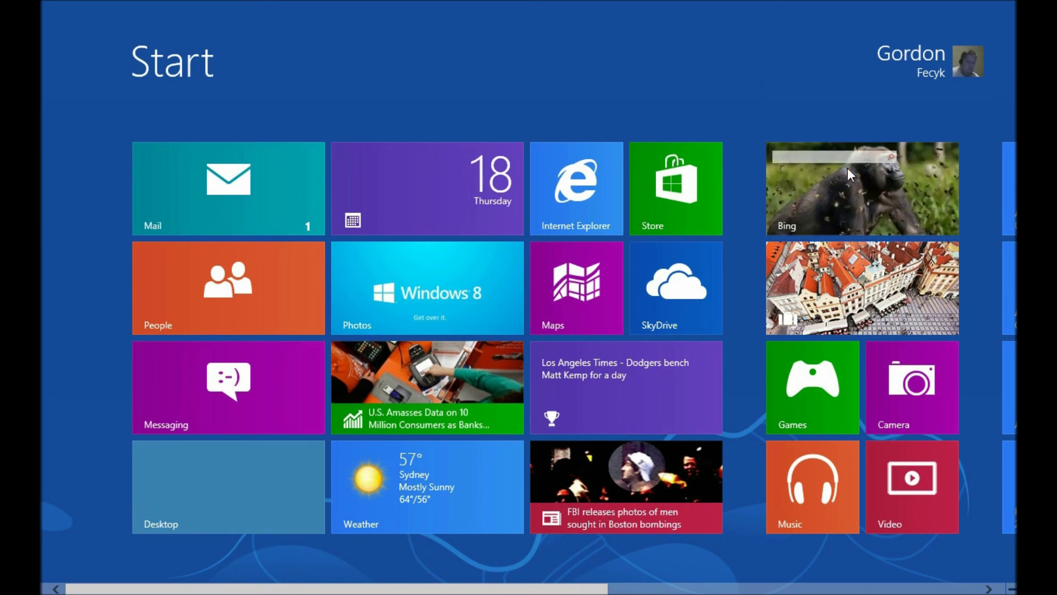